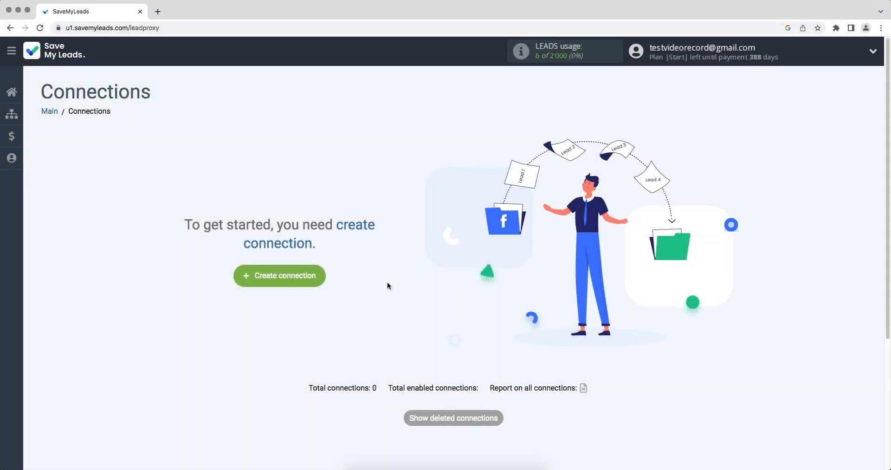
- Begin a new connection from the Connections page with Create connection
{"action": "left_click", "coordinate": [266, 276]}
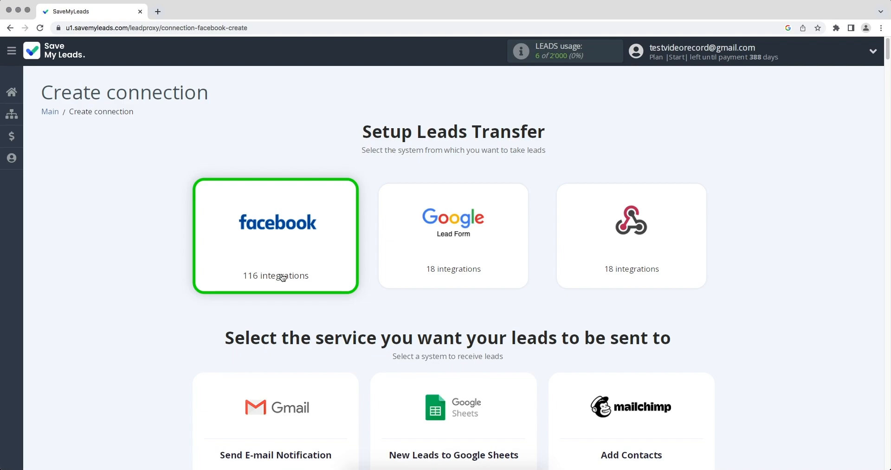
- Pick Google Lead Form as the lead source and GetResponse Create contacts as the destination
{"action": "left_click", "coordinate": [410, 259]}
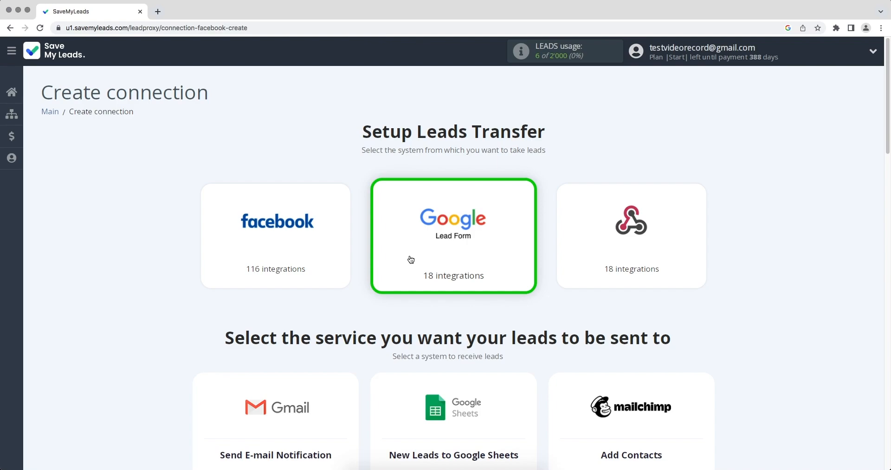
{"action": "scroll", "coordinate": [410, 259], "scroll_direction": "down", "scroll_amount": 8}
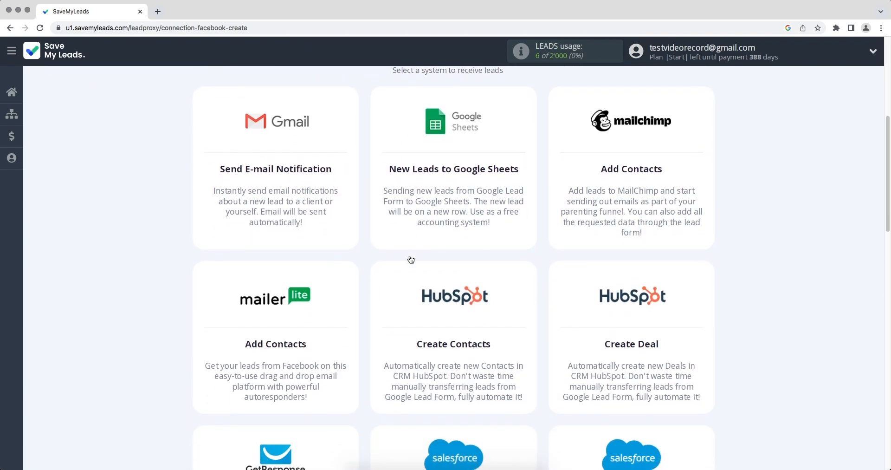
{"action": "scroll", "coordinate": [411, 259], "scroll_direction": "down", "scroll_amount": 10}
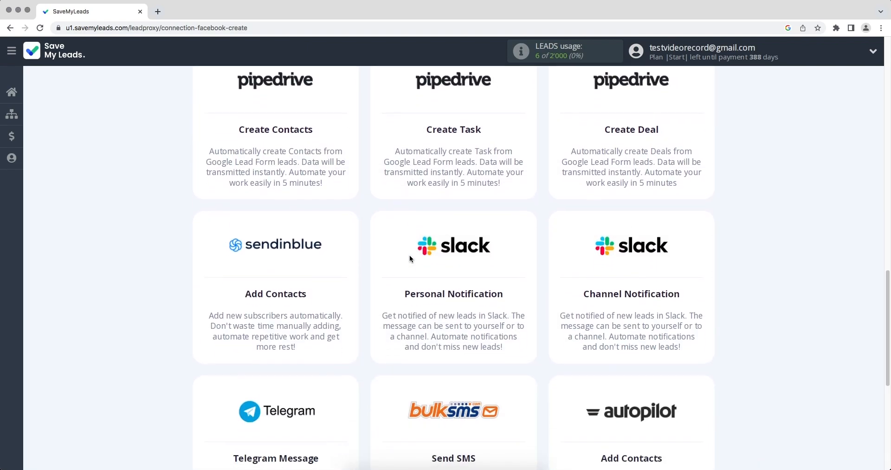
{"action": "scroll", "coordinate": [410, 259], "scroll_direction": "down", "scroll_amount": 1}
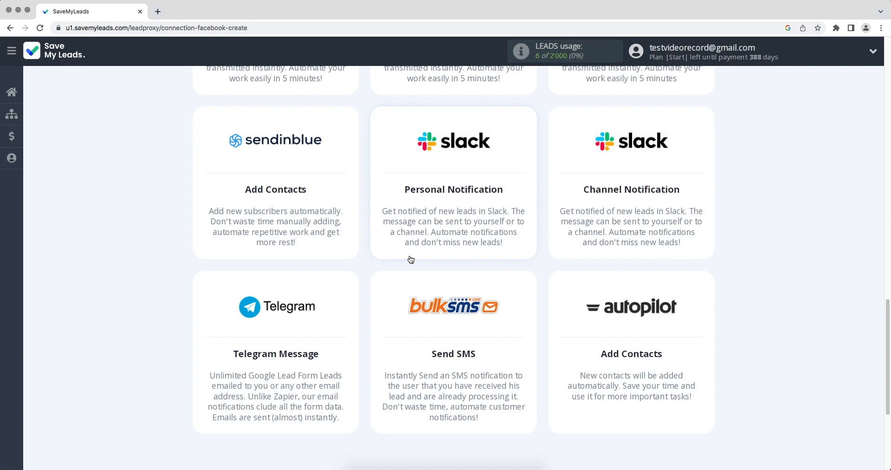
{"action": "scroll", "coordinate": [411, 259], "scroll_direction": "up", "scroll_amount": 8}
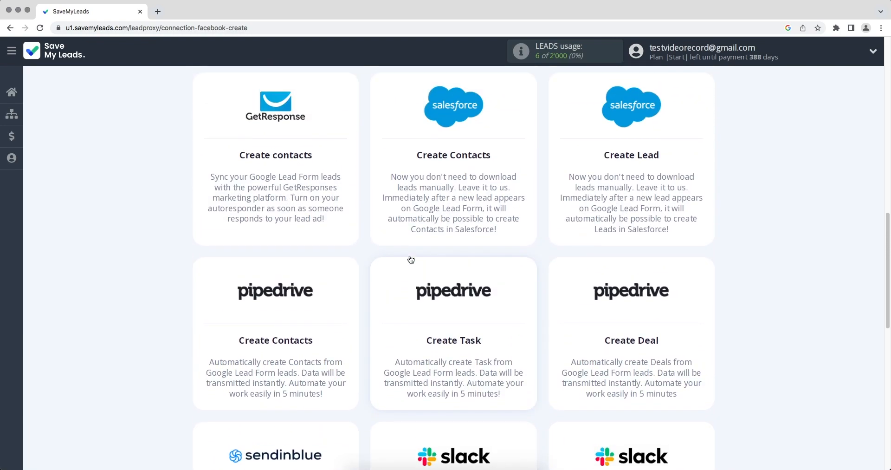
{"action": "left_click", "coordinate": [283, 168]}
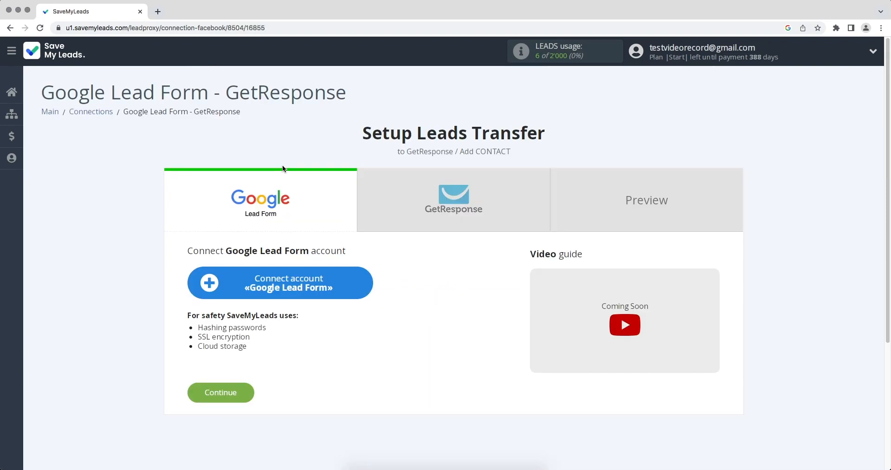
- Connect a Google Lead Form account and select it for the connection
{"action": "left_click", "coordinate": [273, 279]}
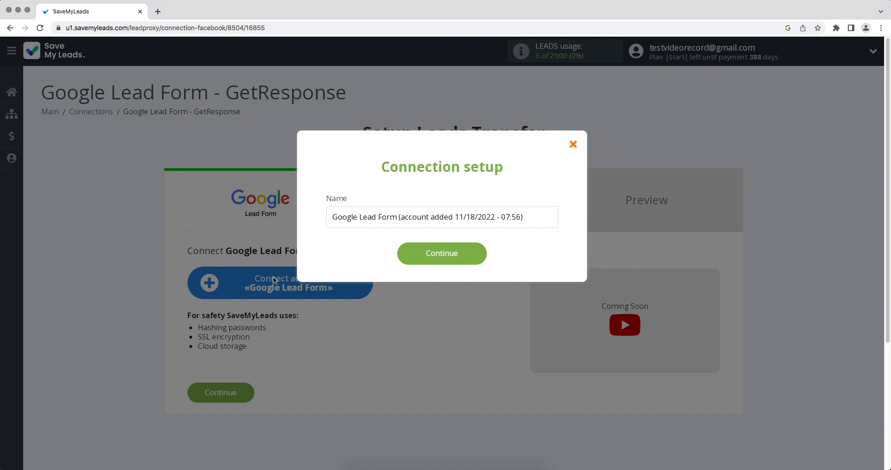
{"action": "left_click", "coordinate": [415, 259]}
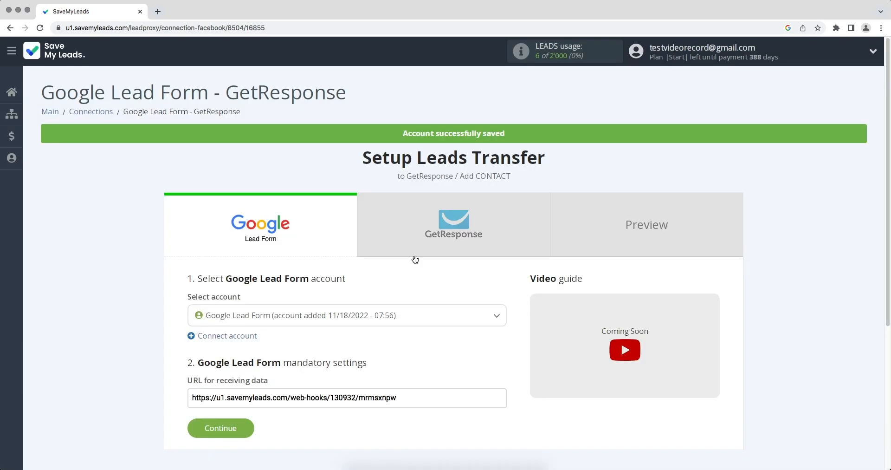
{"action": "left_click", "coordinate": [392, 315]}
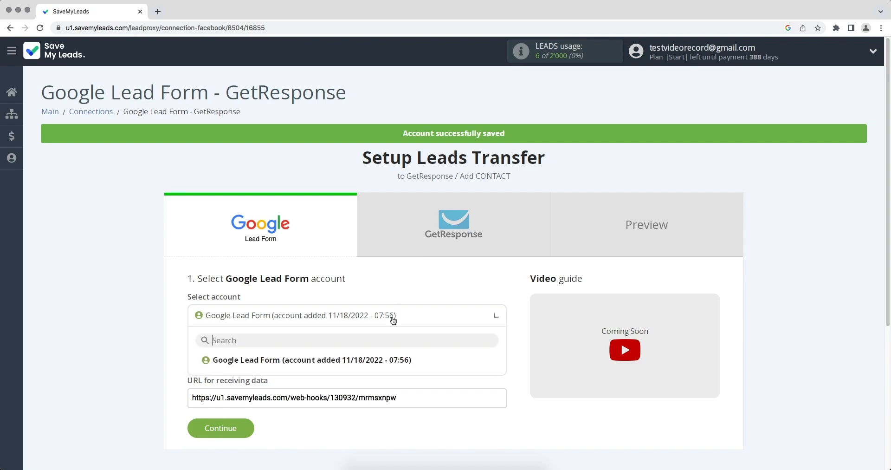
{"action": "left_click", "coordinate": [392, 359]}
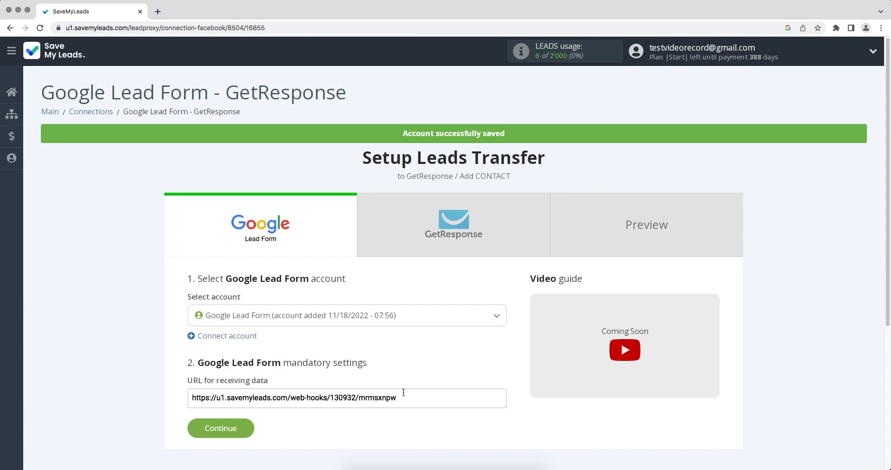
- Copy the SaveMyLeads URL for receiving lead data
{"action": "left_click_drag", "start_coordinate": [404, 397], "coordinate": [190, 398]}
{"action": "right_click", "coordinate": [219, 402]}
{"action": "left_click", "coordinate": [235, 397]}
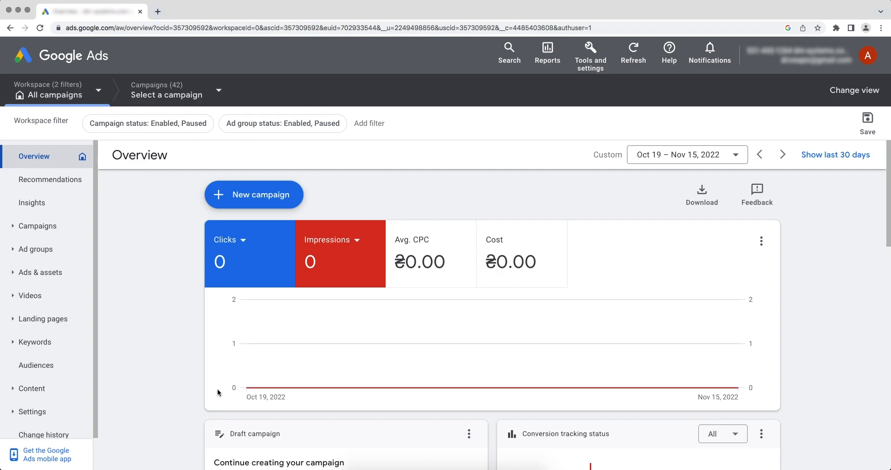
- Open the lead form asset under Ads & assets > Assets and expand Other data integration options
{"action": "left_click", "coordinate": [61, 274]}
{"action": "left_click", "coordinate": [43, 319]}
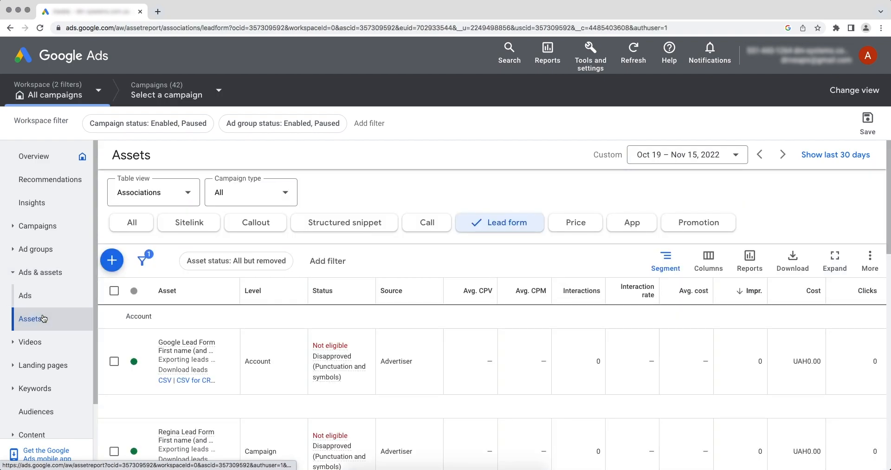
{"action": "left_click", "coordinate": [158, 347]}
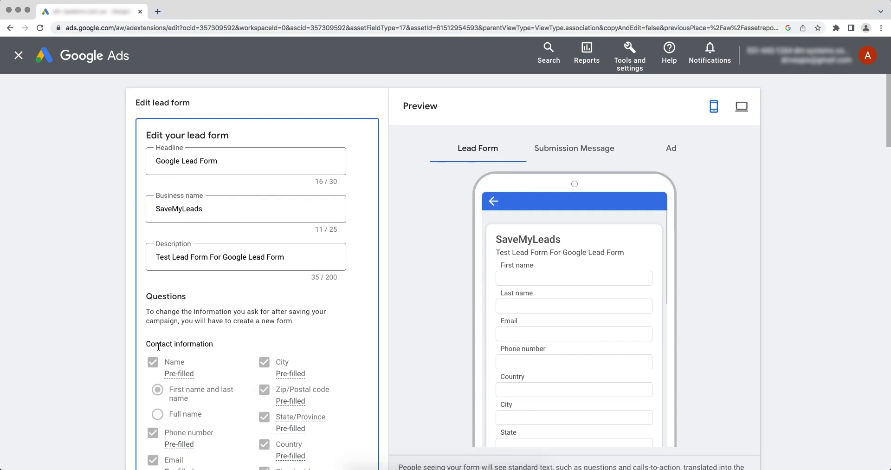
{"action": "scroll", "coordinate": [158, 346], "scroll_direction": "down", "scroll_amount": 15}
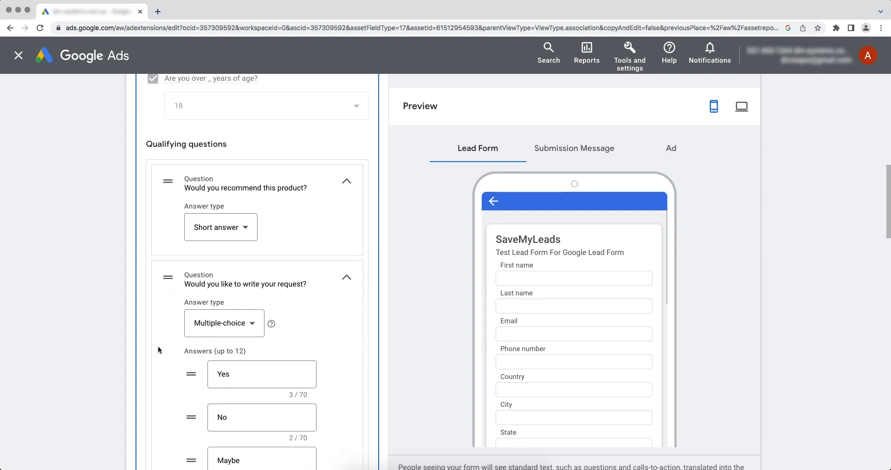
{"action": "scroll", "coordinate": [157, 346], "scroll_direction": "down", "scroll_amount": 20}
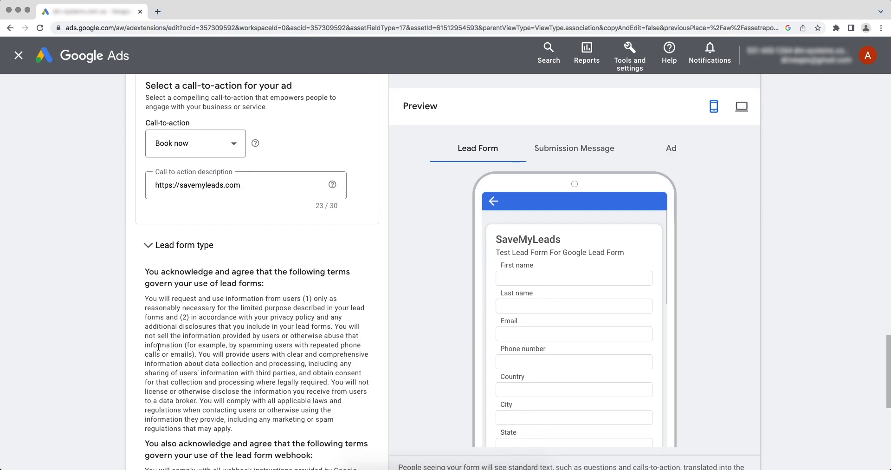
{"action": "scroll", "coordinate": [158, 346], "scroll_direction": "down", "scroll_amount": 5}
{"action": "left_click", "coordinate": [188, 342]}
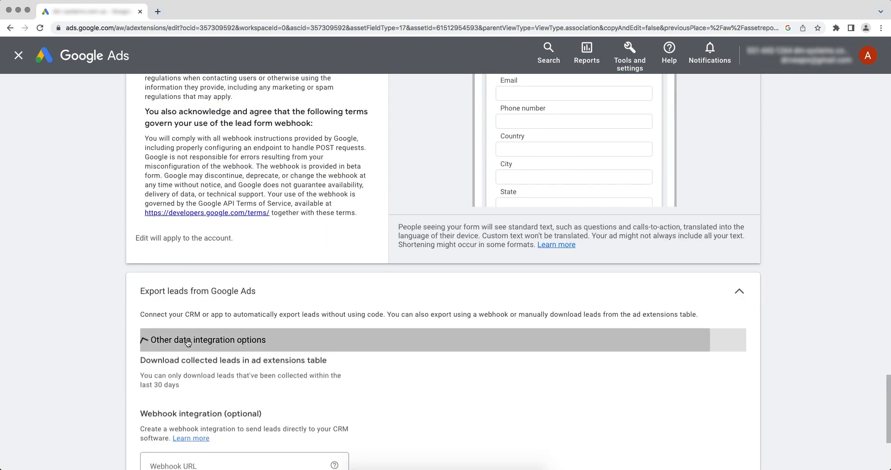
{"action": "scroll", "coordinate": [188, 342], "scroll_direction": "down", "scroll_amount": 1}
{"action": "scroll", "coordinate": [188, 342], "scroll_direction": "down", "scroll_amount": 2}
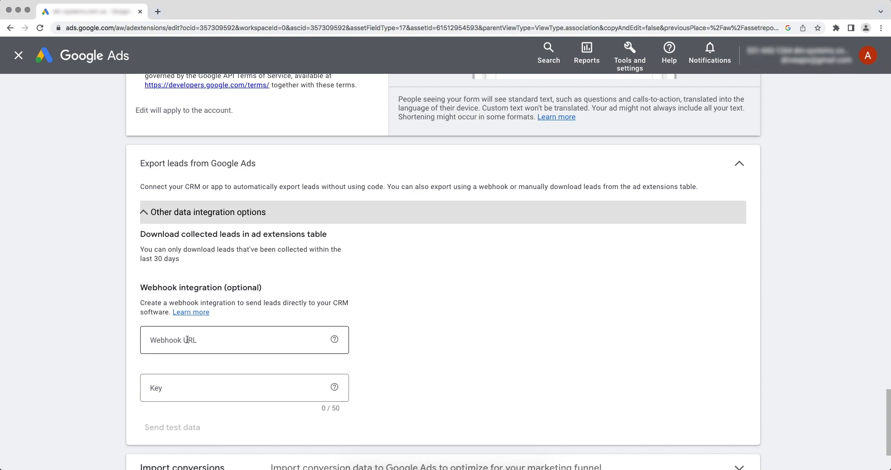
- Paste the SaveMyLeads URL as the Webhook URL and its final part as the Key
{"action": "left_click", "coordinate": [188, 339]}
{"action": "right_click", "coordinate": [158, 337]}
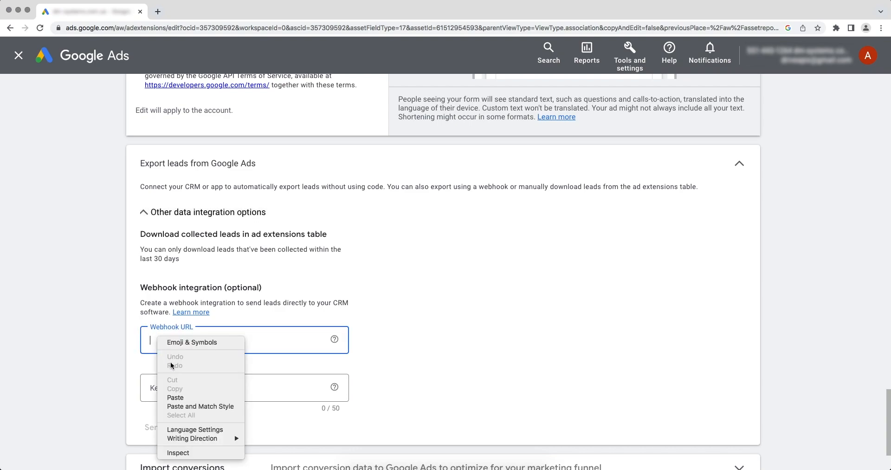
{"action": "left_click", "coordinate": [180, 399]}
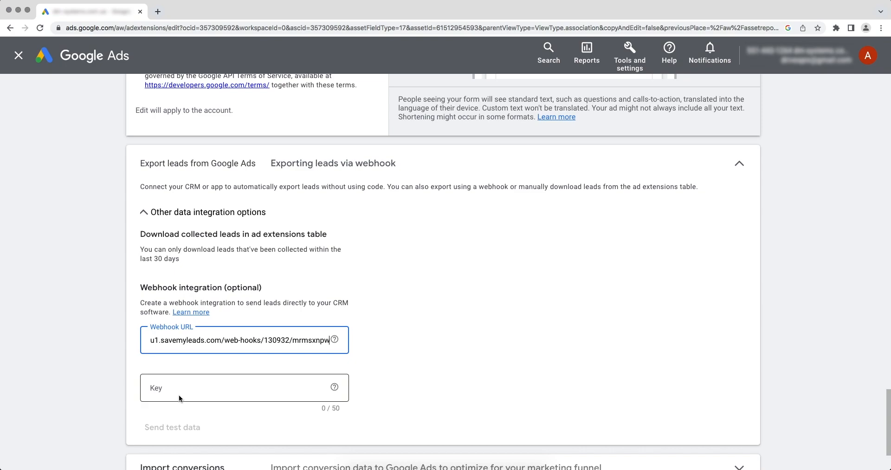
{"action": "left_click_drag", "start_coordinate": [291, 340], "coordinate": [327, 340]}
{"action": "right_click", "coordinate": [316, 340]}
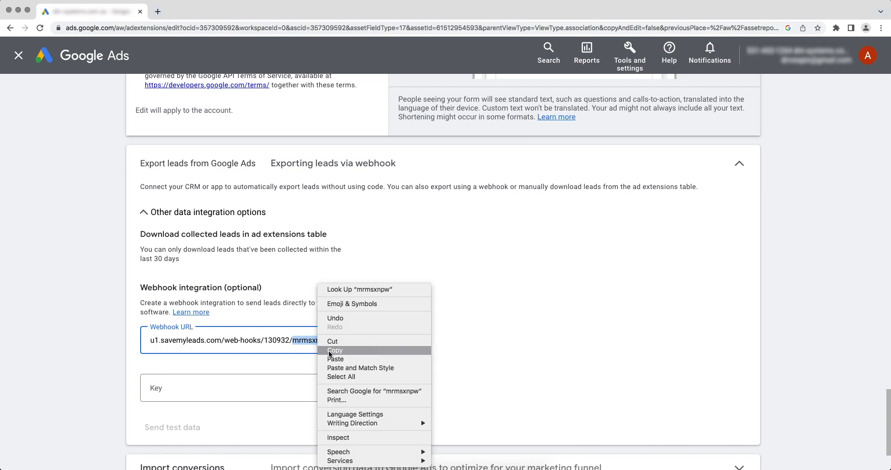
{"action": "left_click", "coordinate": [330, 352]}
{"action": "right_click", "coordinate": [244, 385]}
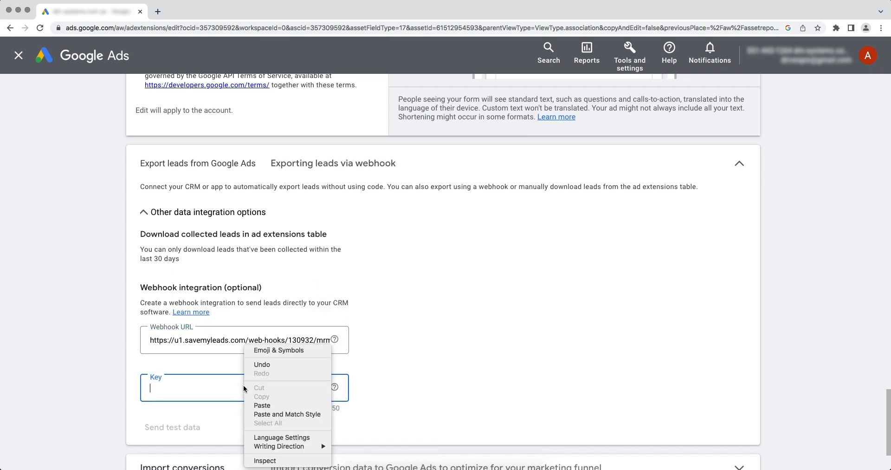
{"action": "left_click", "coordinate": [260, 405]}
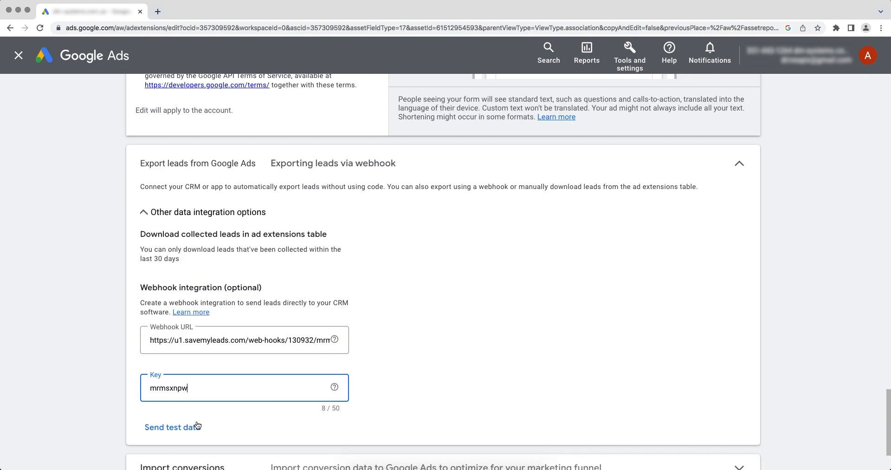
- Send test data through the webhook and save the lead form
{"action": "left_click", "coordinate": [179, 427]}
{"action": "scroll", "coordinate": [180, 430], "scroll_direction": "down", "scroll_amount": 2}
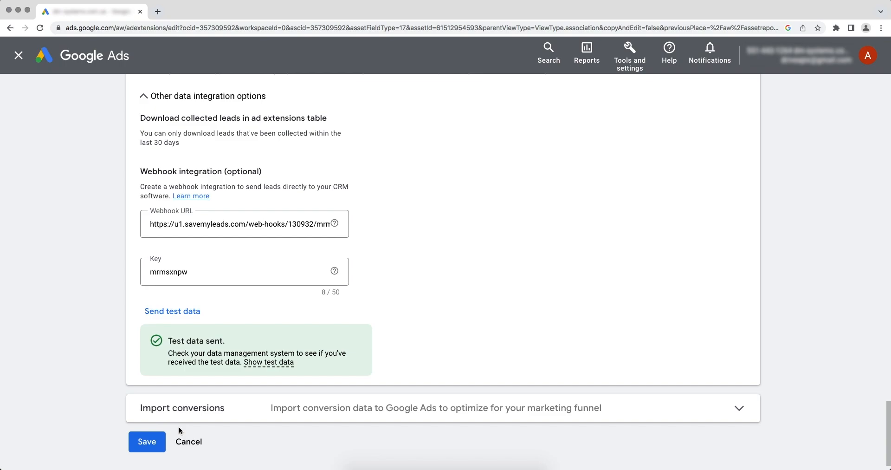
{"action": "left_click", "coordinate": [144, 442]}
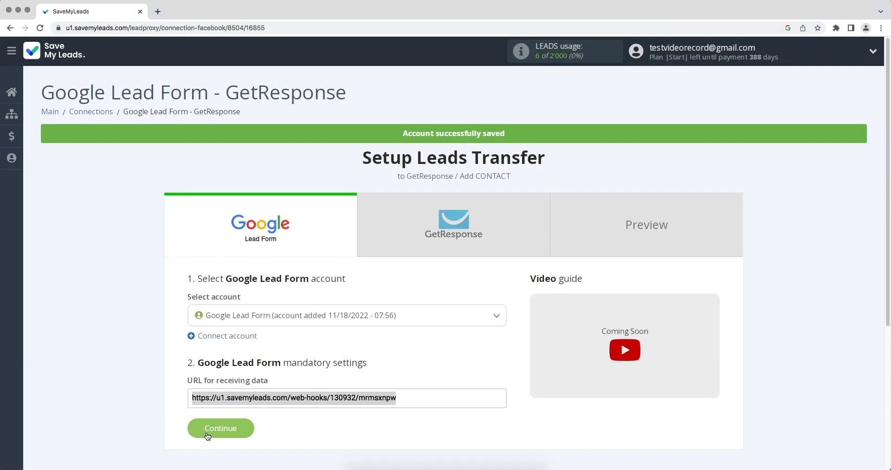
- Continue to the GetResponse step and start connecting a GetResponse account
{"action": "left_click", "coordinate": [211, 429]}
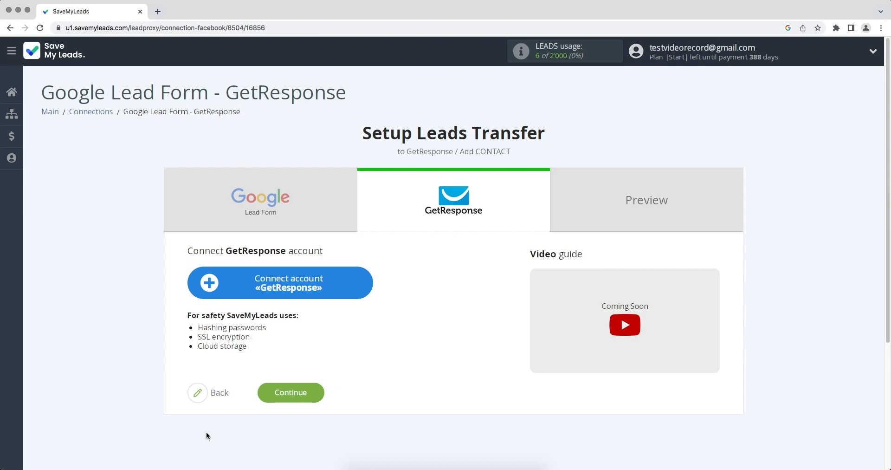
{"action": "left_click", "coordinate": [218, 283]}
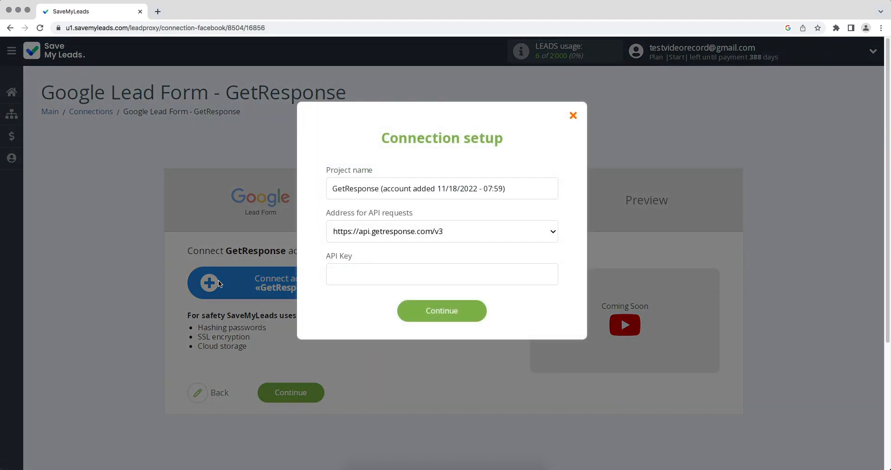
{"action": "left_click", "coordinate": [379, 232]}
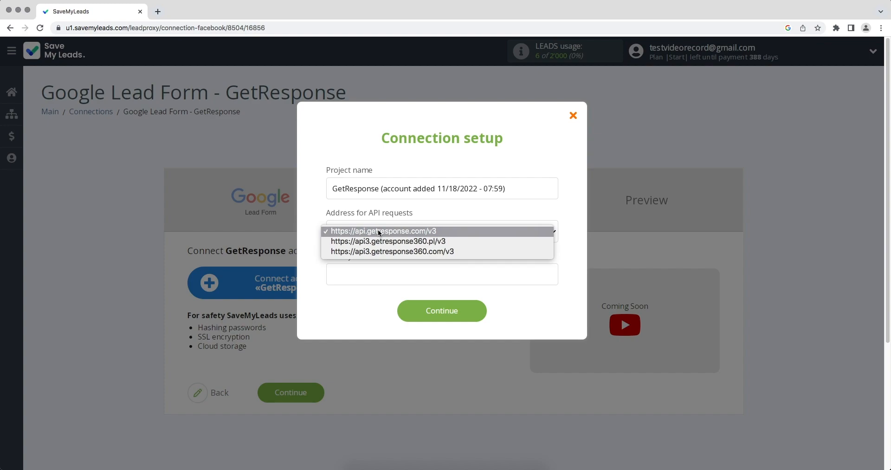
{"action": "left_click", "coordinate": [378, 231]}
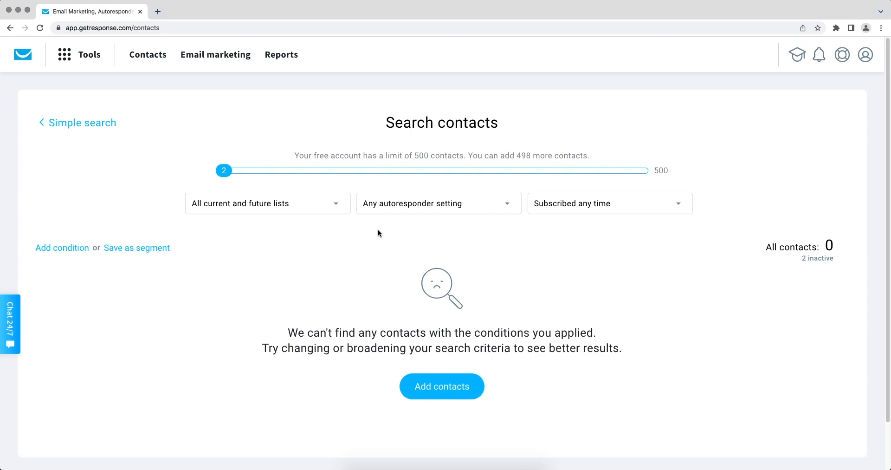
- Generate a GetResponse API key named SaveMyLead under Tools > Integrations and API
{"action": "left_click", "coordinate": [66, 53]}
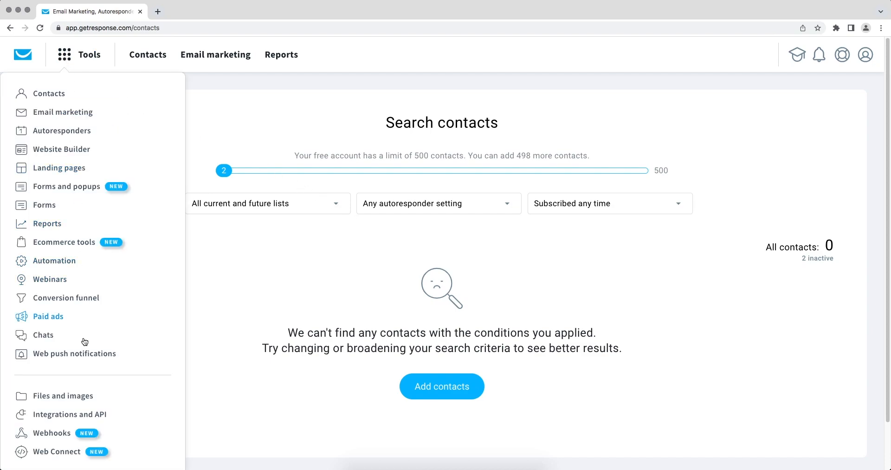
{"action": "left_click", "coordinate": [80, 413]}
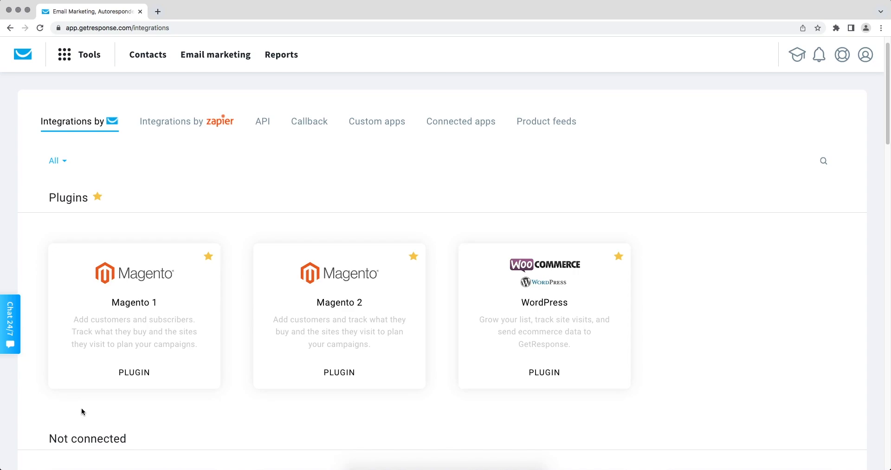
{"action": "left_click", "coordinate": [263, 123]}
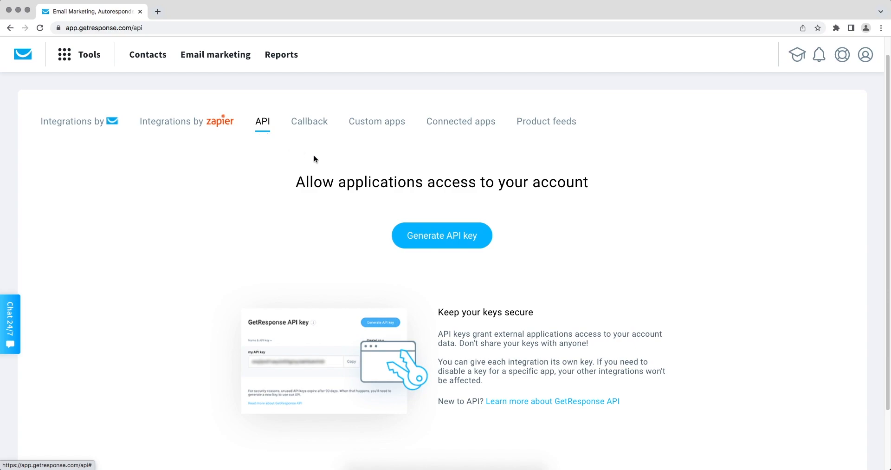
{"action": "left_click", "coordinate": [424, 235]}
{"action": "type", "text": "SaveMyLead"}
{"action": "left_click", "coordinate": [547, 244]}
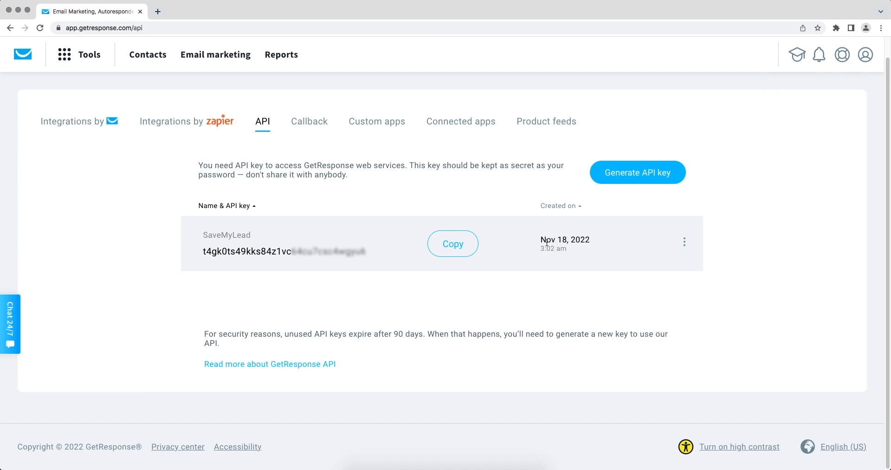
- Copy the new API key and return to SaveMyLeads
{"action": "left_click_drag", "start_coordinate": [367, 251], "coordinate": [201, 253]}
{"action": "right_click", "coordinate": [214, 249]}
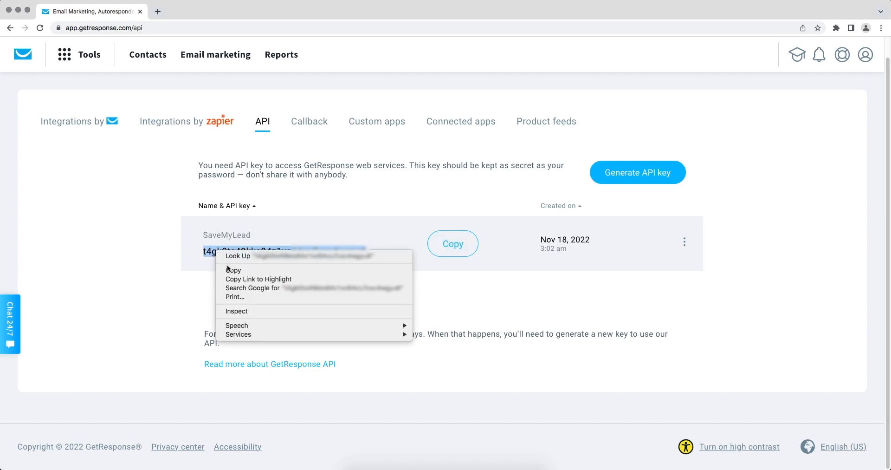
{"action": "left_click", "coordinate": [229, 269]}
{"action": "key", "text": "super+Tab"}
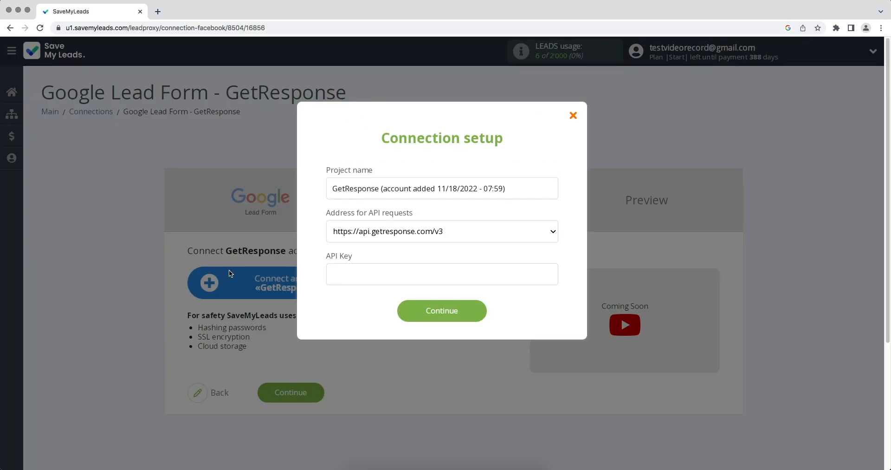
- Paste the copied key into the API Key field and save the GetResponse account
{"action": "right_click", "coordinate": [337, 270]}
{"action": "left_click", "coordinate": [361, 334]}
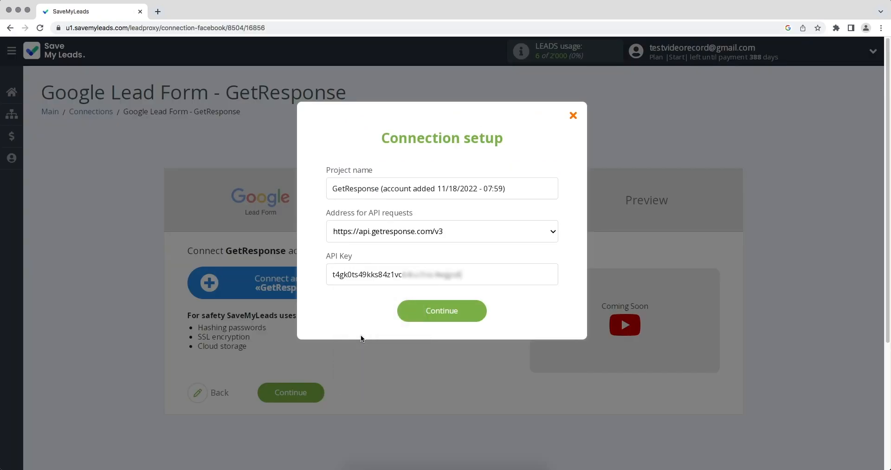
{"action": "left_click", "coordinate": [411, 317]}
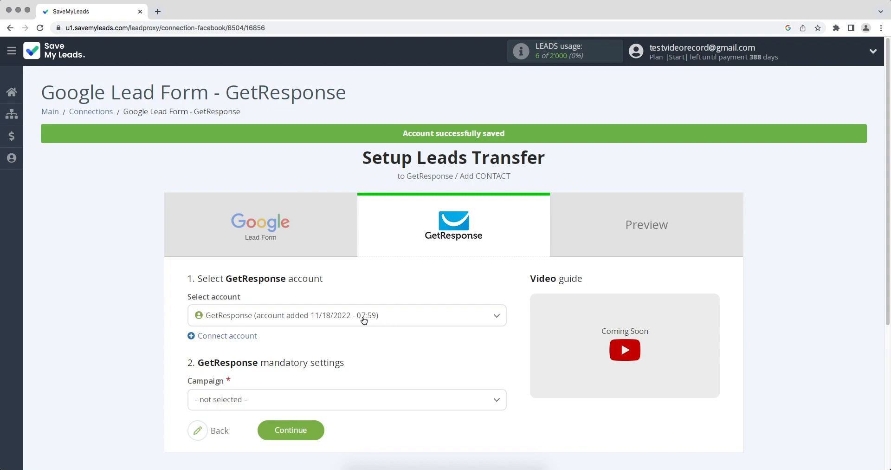
- Select the GetResponse account and set Campaign to savemylead
{"action": "left_click", "coordinate": [340, 317]}
{"action": "left_click", "coordinate": [328, 398]}
{"action": "scroll", "coordinate": [328, 398], "scroll_direction": "down", "scroll_amount": 2}
{"action": "left_click", "coordinate": [264, 416]}
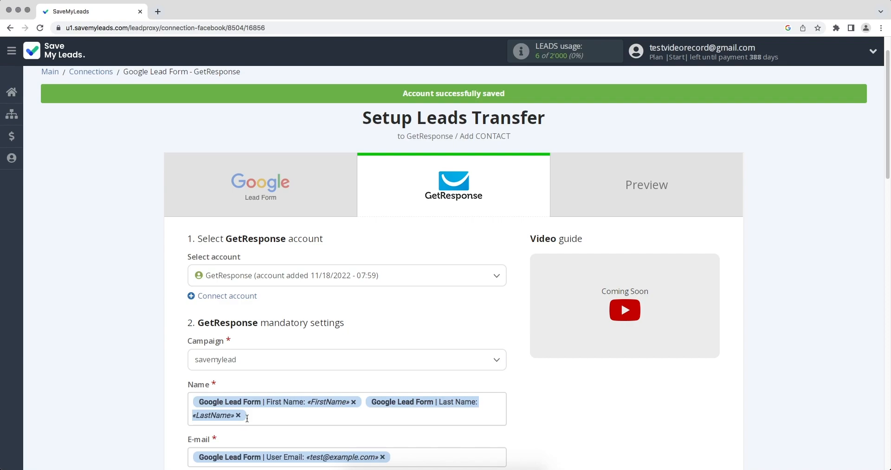
- Map Name and E-mail from the lead form and continue to the preview
{"action": "scroll", "coordinate": [247, 418], "scroll_direction": "down", "scroll_amount": 5}
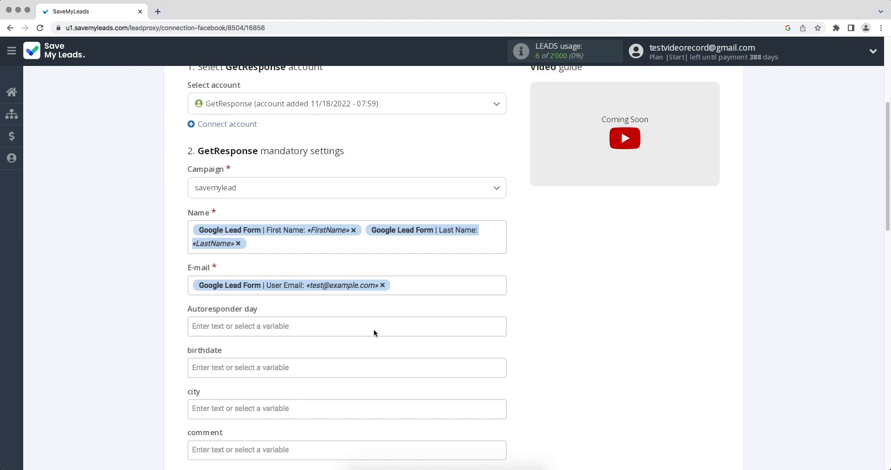
{"action": "left_click", "coordinate": [402, 291]}
{"action": "left_click_drag", "start_coordinate": [500, 198], "coordinate": [504, 246]}
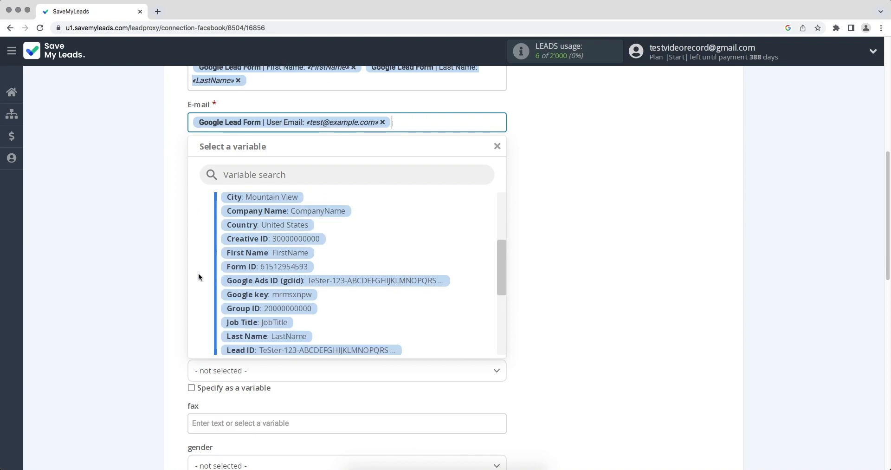
{"action": "left_click", "coordinate": [555, 290]}
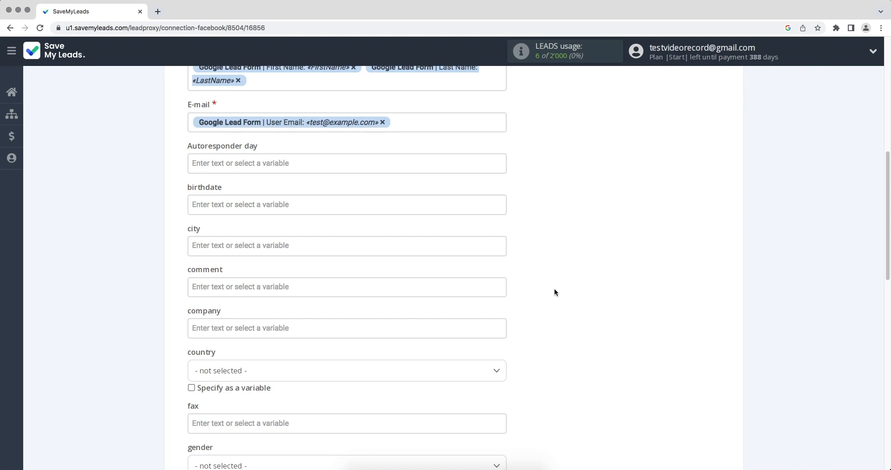
{"action": "scroll", "coordinate": [555, 291], "scroll_direction": "down", "scroll_amount": 10}
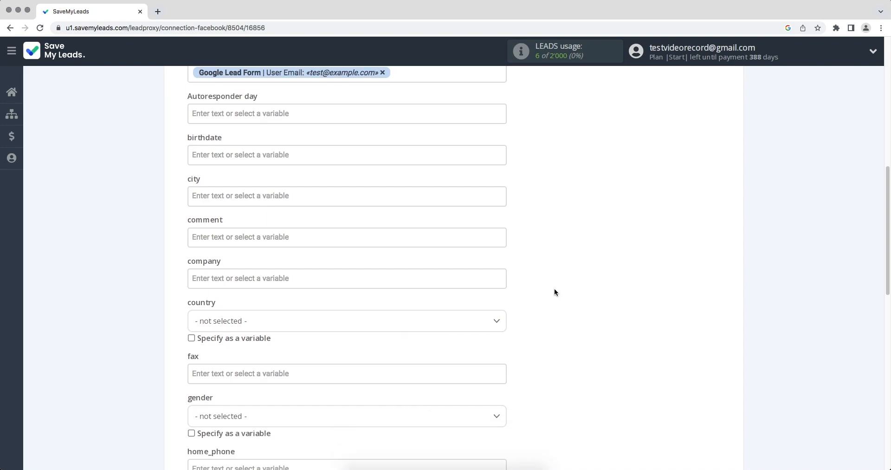
{"action": "scroll", "coordinate": [554, 291], "scroll_direction": "down", "scroll_amount": 2}
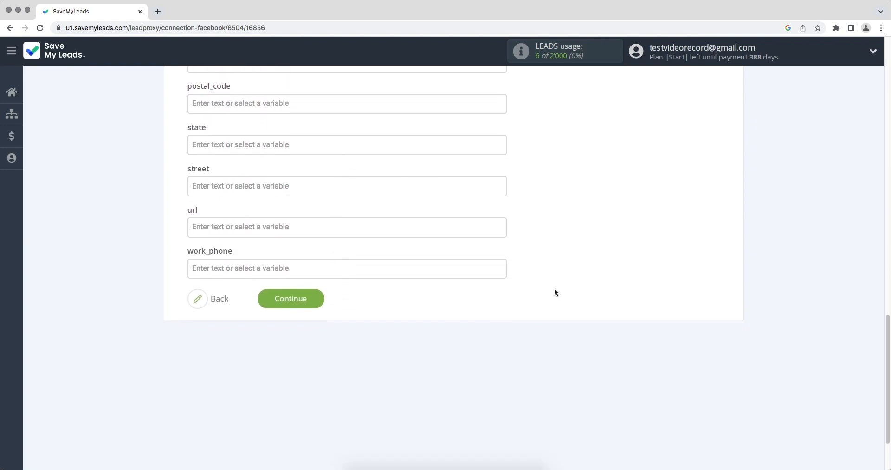
{"action": "left_click", "coordinate": [275, 302]}
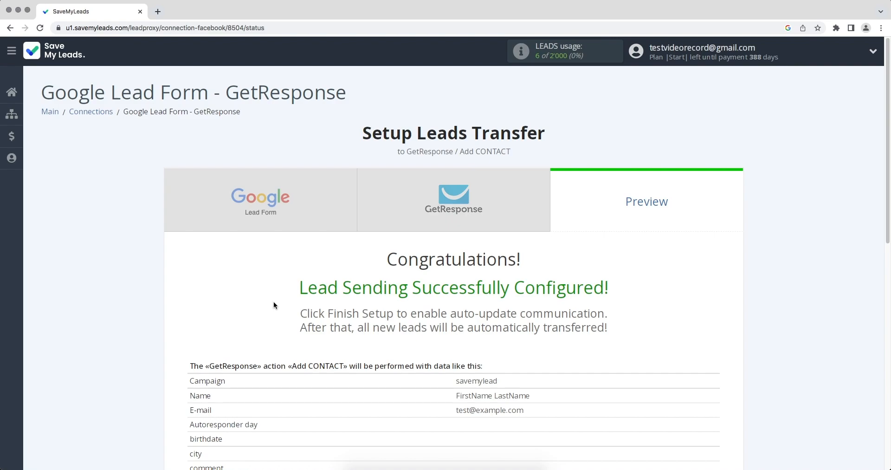
- Send the test lead from the preview to GetResponse so the Add CONTACT task completes
{"action": "scroll", "coordinate": [274, 305], "scroll_direction": "down", "scroll_amount": 3}
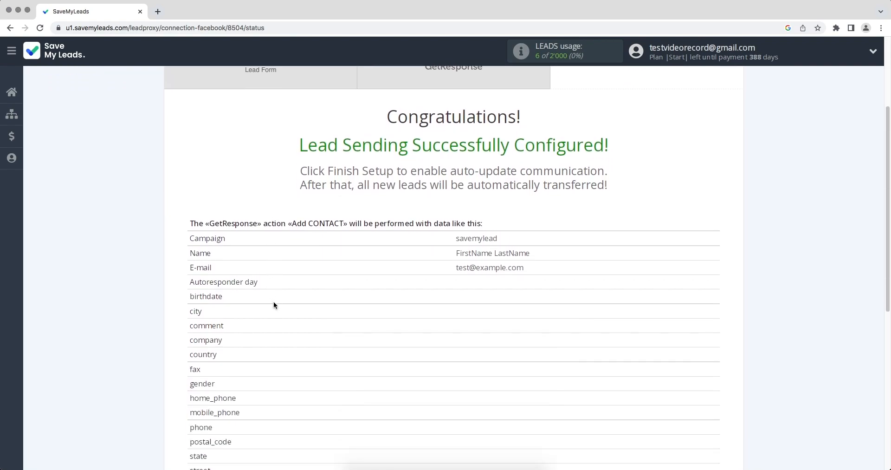
{"action": "scroll", "coordinate": [274, 305], "scroll_direction": "down", "scroll_amount": 3}
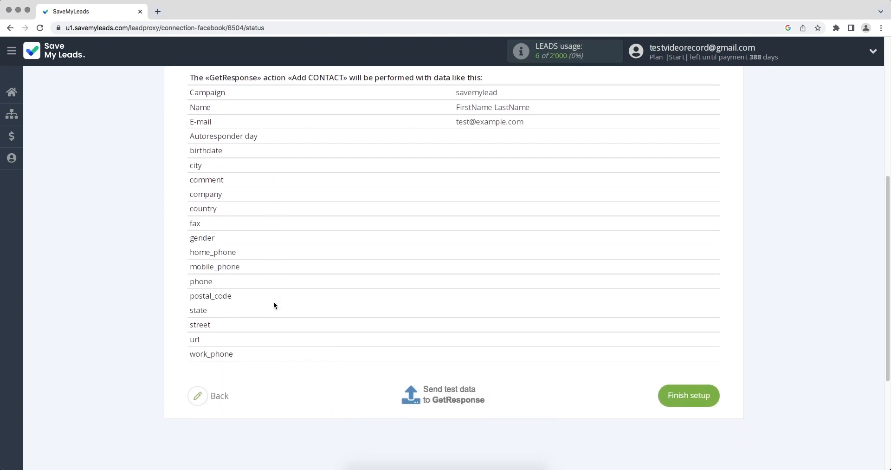
{"action": "left_click", "coordinate": [454, 386]}
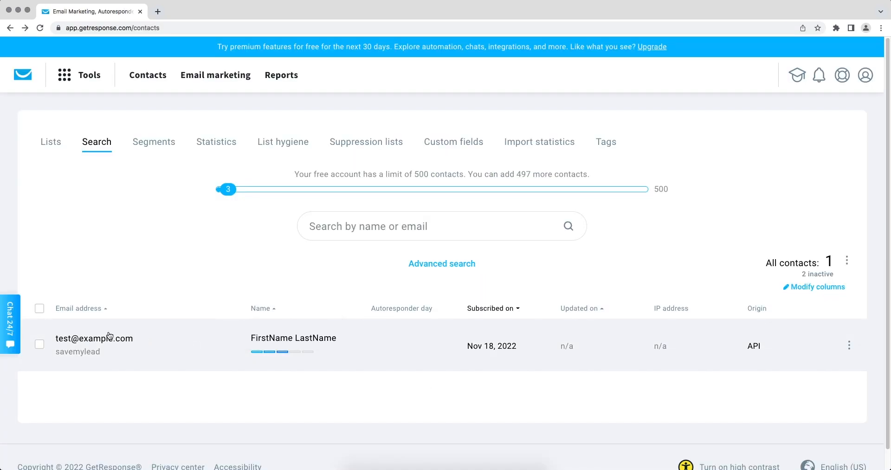
- Open the FirstName LastName test contact's details in the savemylead list
{"action": "left_click", "coordinate": [109, 336]}
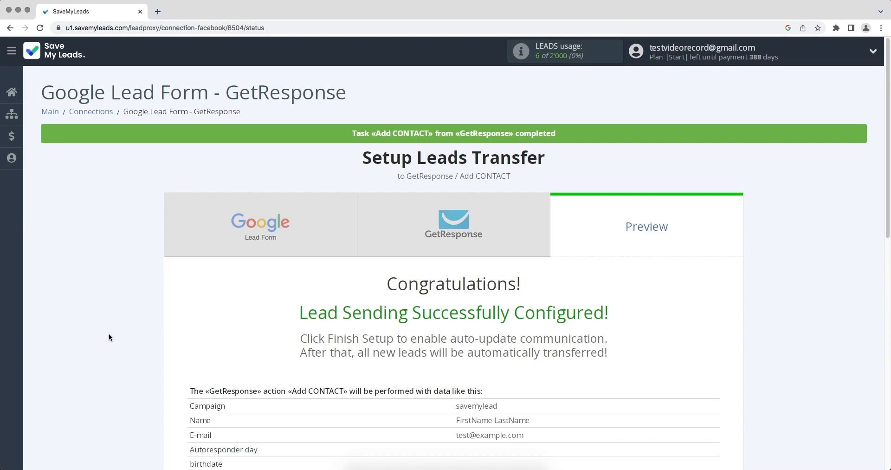
- Finish the setup so the Google Lead Form - GetResponse connection runs with auto update on
{"action": "scroll", "coordinate": [108, 333], "scroll_direction": "down", "scroll_amount": 7}
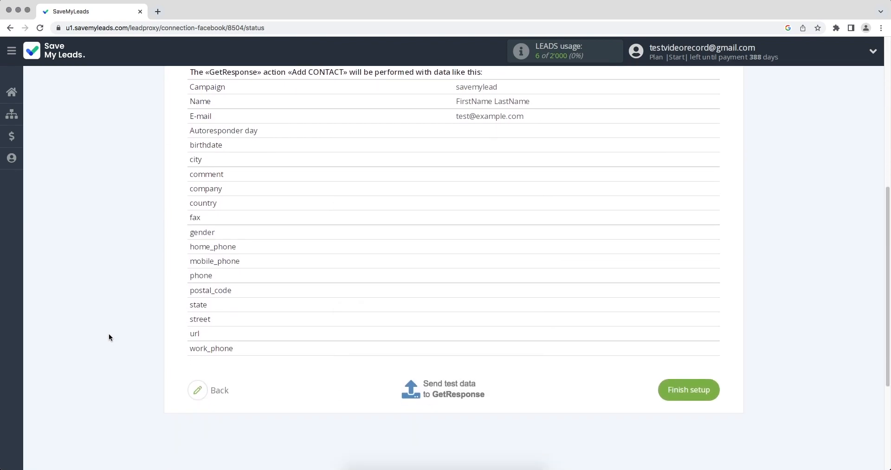
{"action": "left_click", "coordinate": [662, 396]}
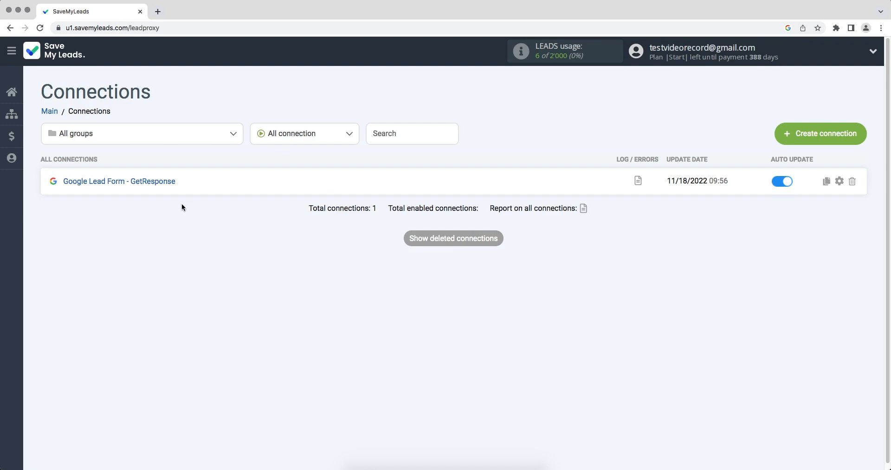
- Append '11/18/2022' to the connection name, making it 'Google Lead Form - GetResponse 11/18/2022'
{"action": "left_click", "coordinate": [838, 182]}
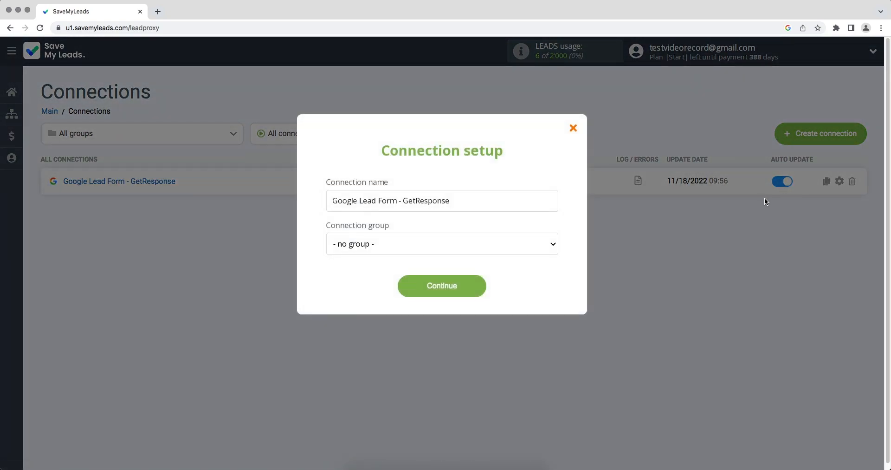
{"action": "type", "text": "11/18/2022"}
{"action": "left_click", "coordinate": [472, 284]}
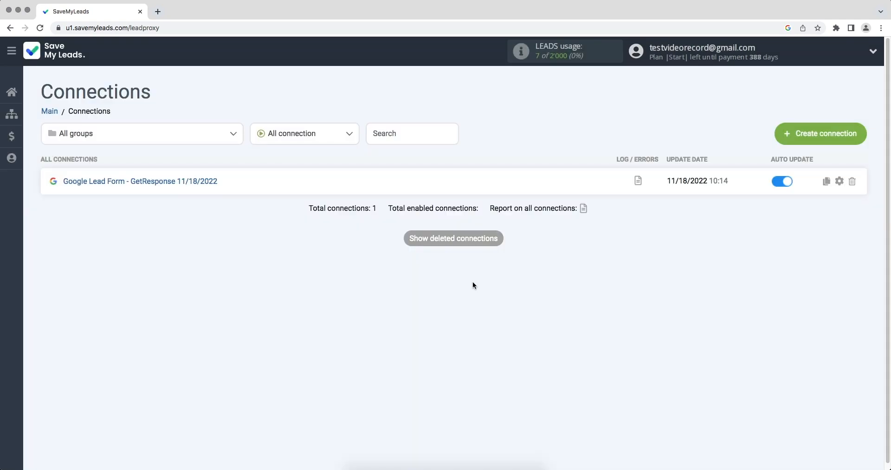